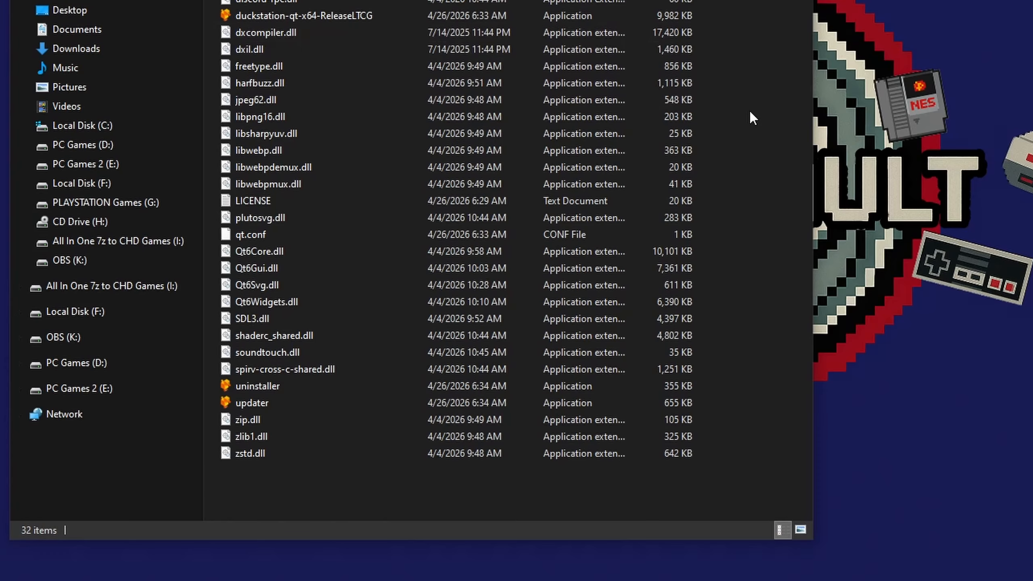
Step: Create a new text document named portable in the duckstation-windows-x64-release folder
right_click(751, 116)
right_click(769, 138)
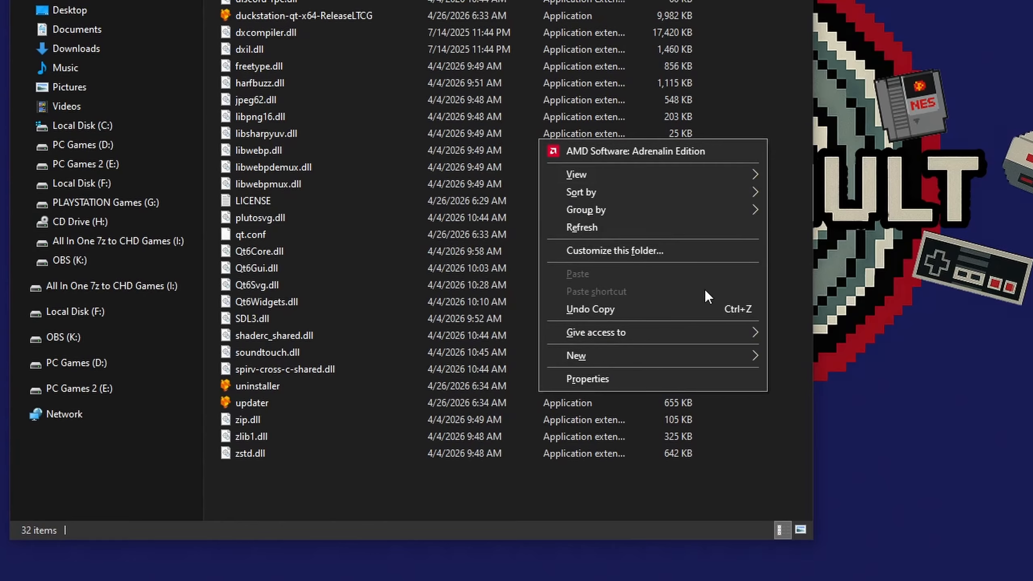
mouse_move(652, 357)
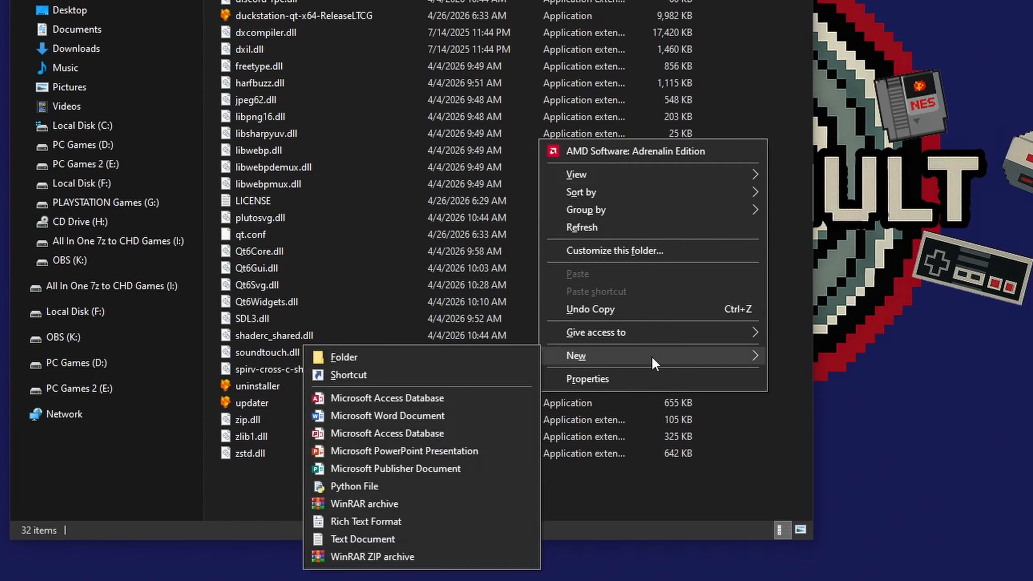
click(399, 538)
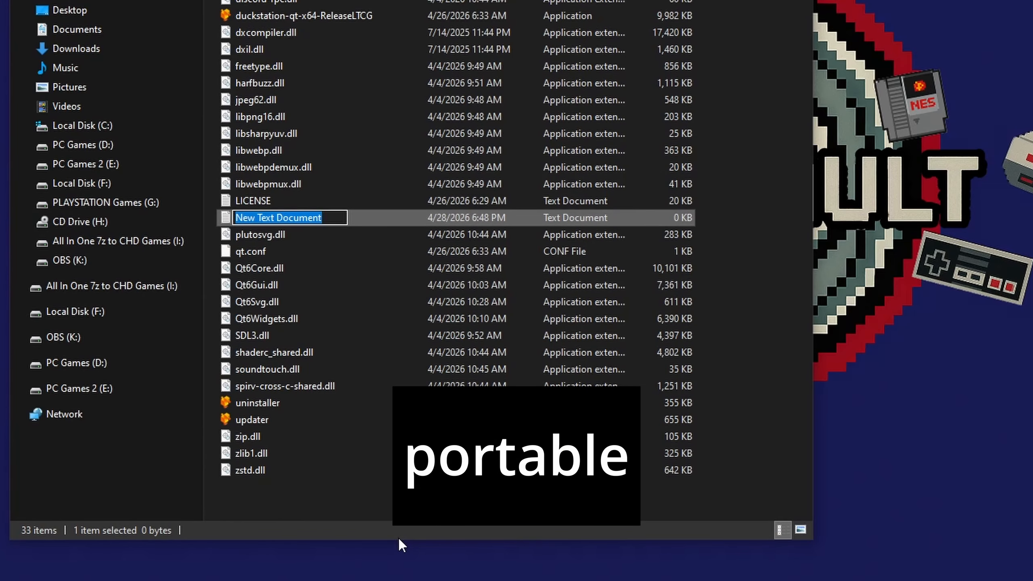
text(portable)
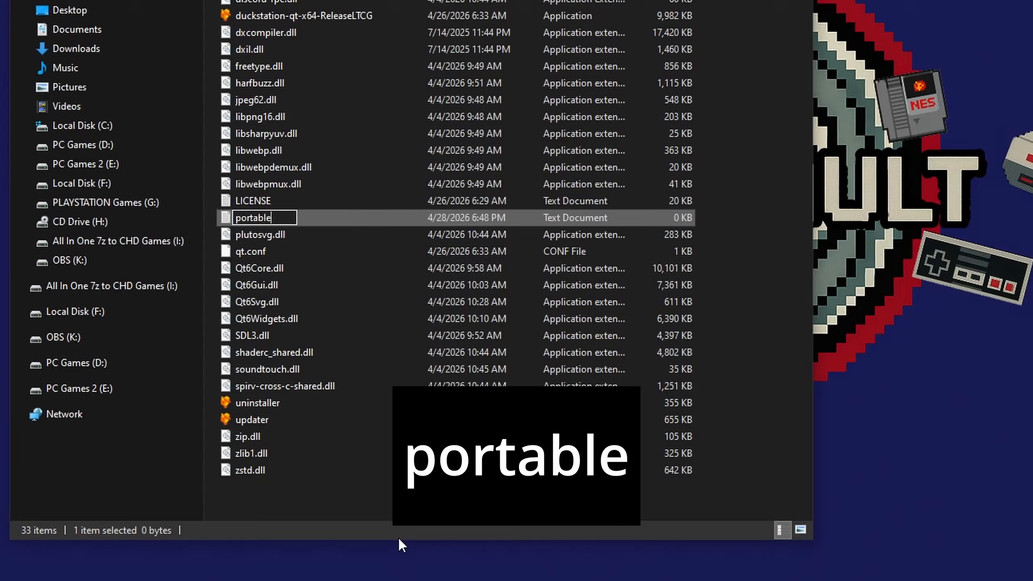
key(Return)
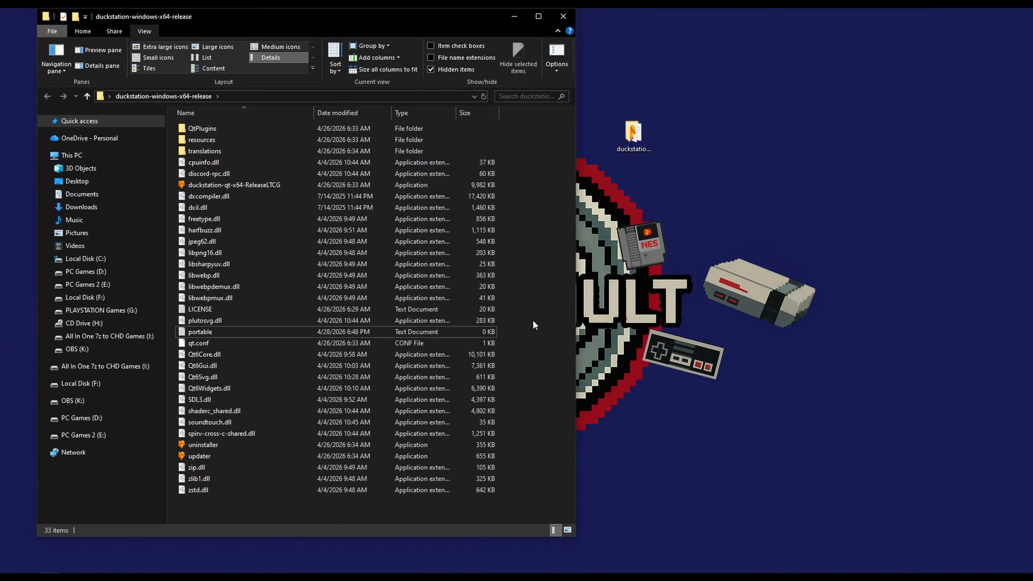
double_click(218, 184)
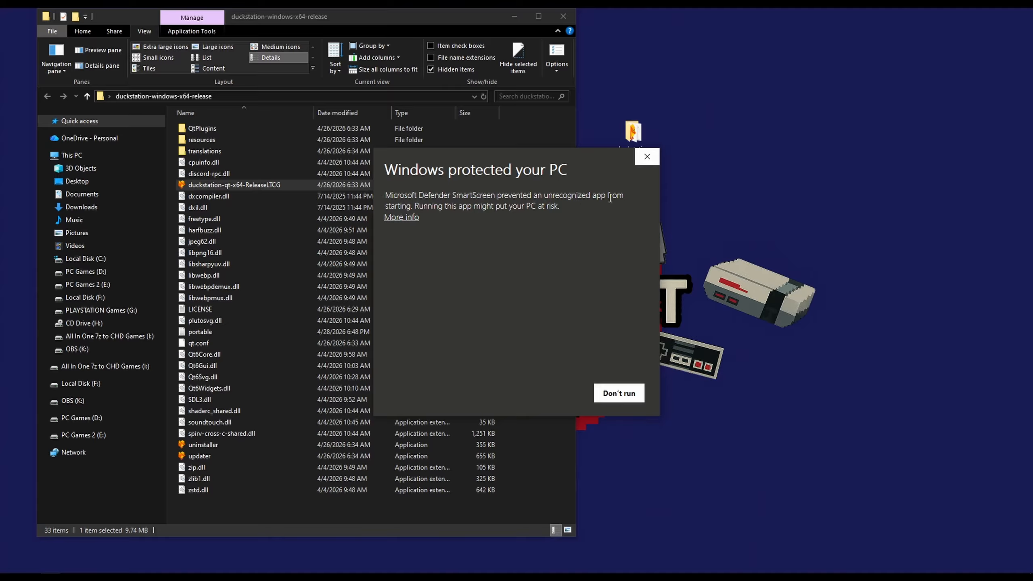
click(402, 218)
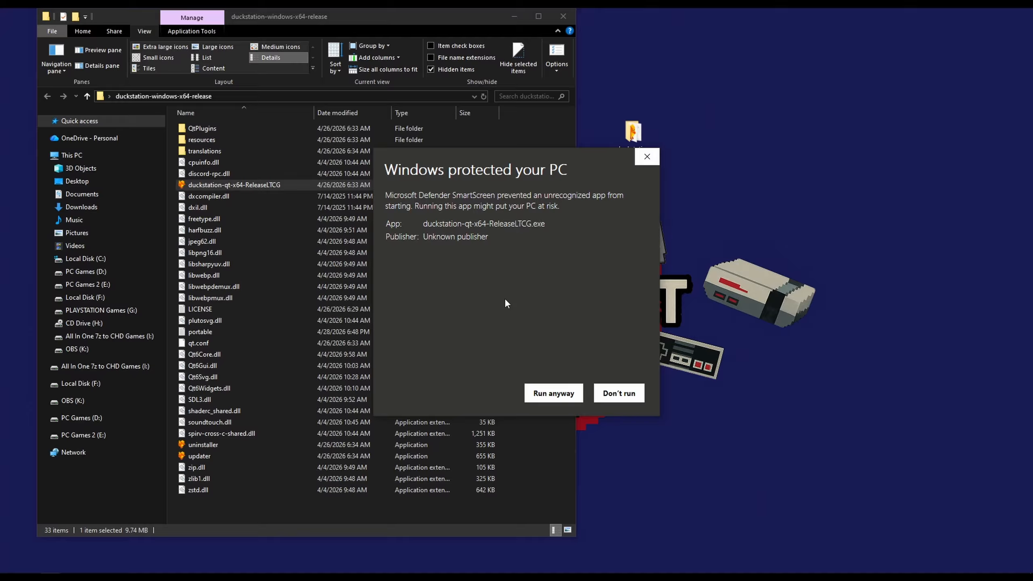
click(647, 157)
Step: Switch to Windows Settings and turn off Check apps and files in Windows Security's reputation-based protection settings
key(super)
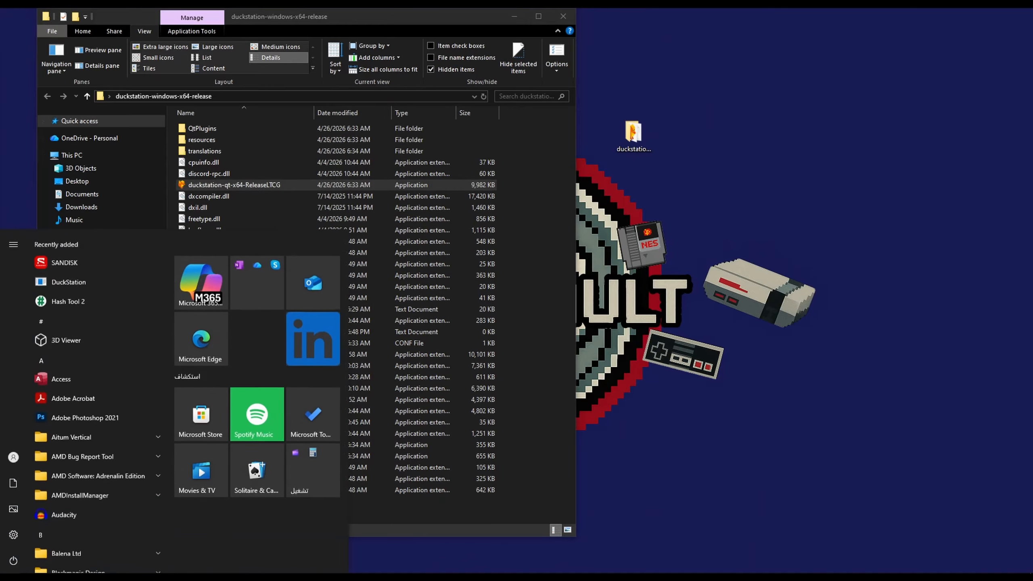
click(15, 537)
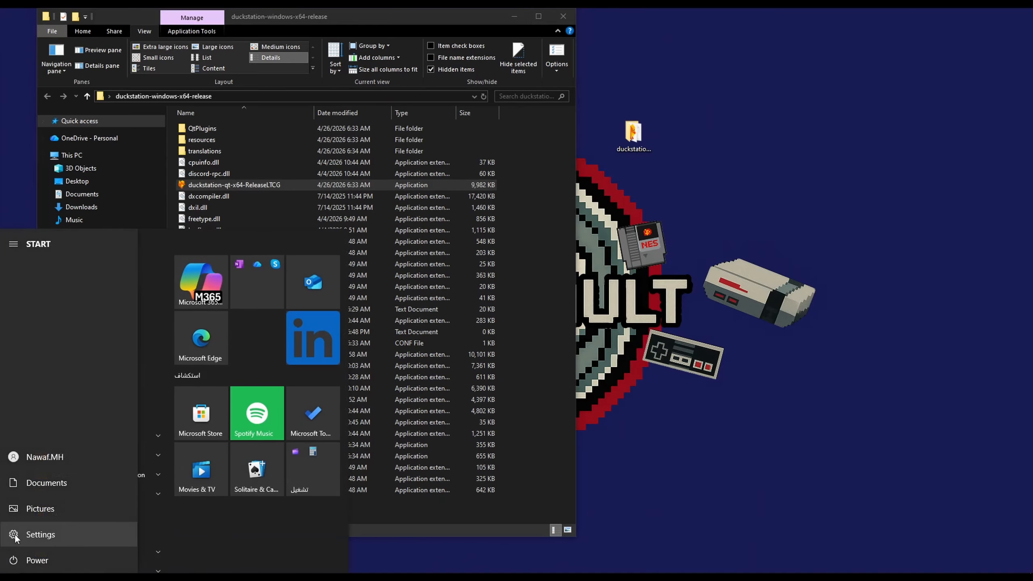
click(763, 350)
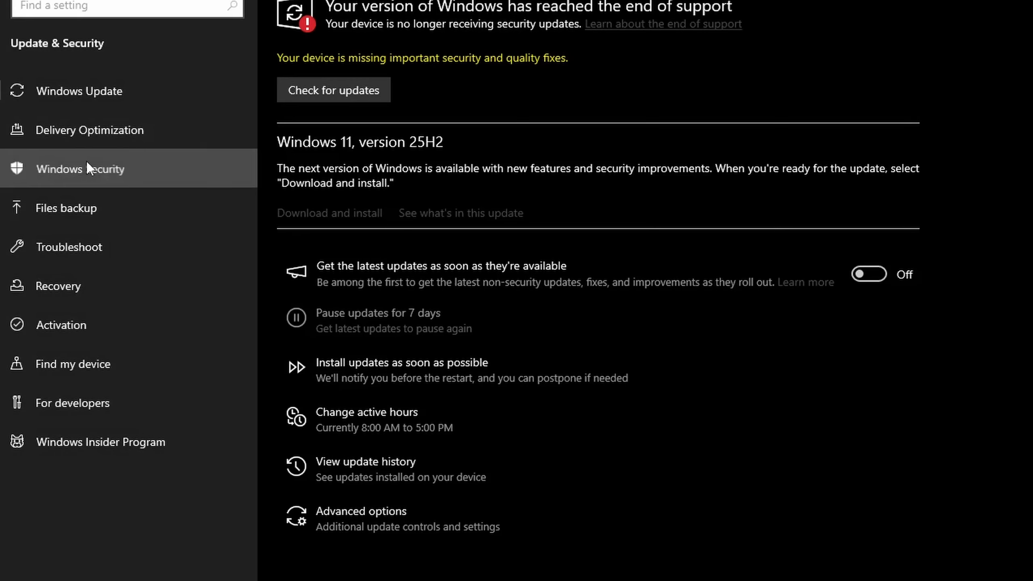
click(86, 166)
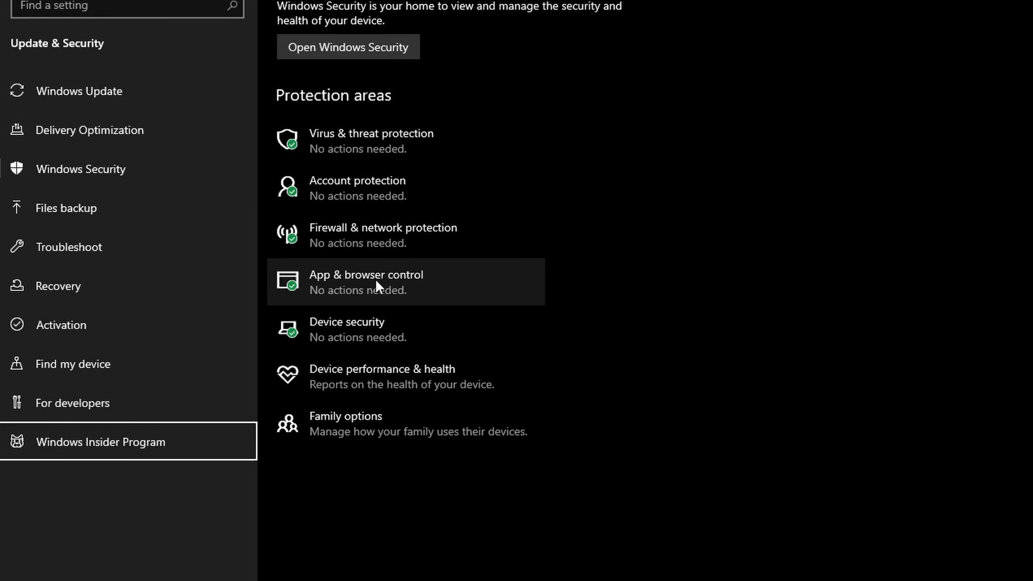
click(376, 281)
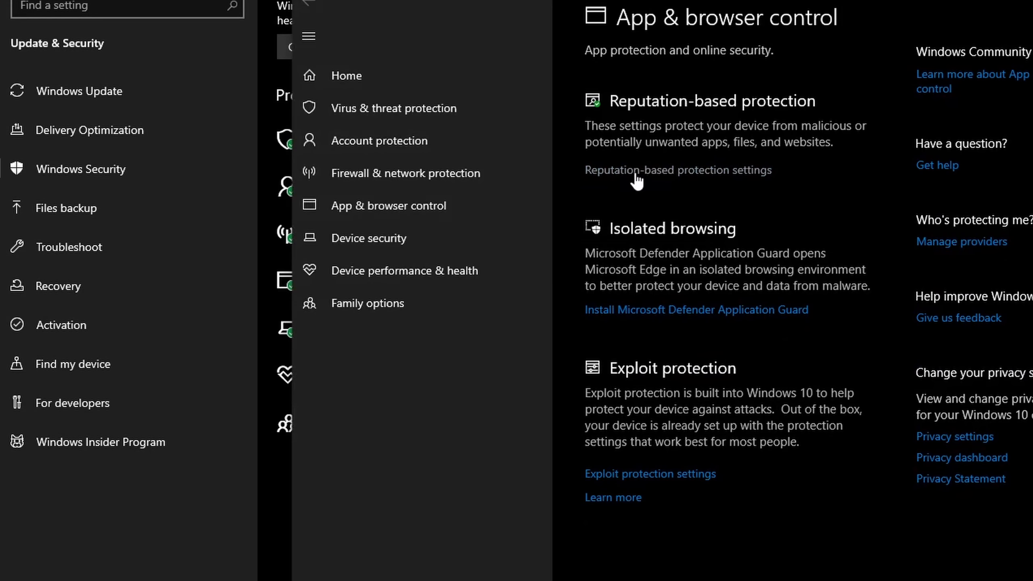
click(669, 179)
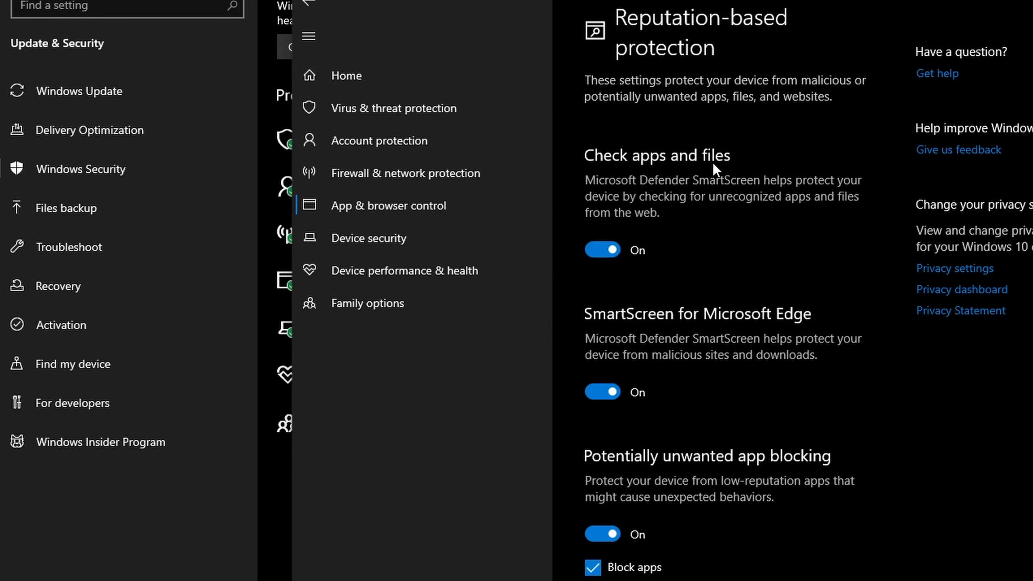
click(604, 249)
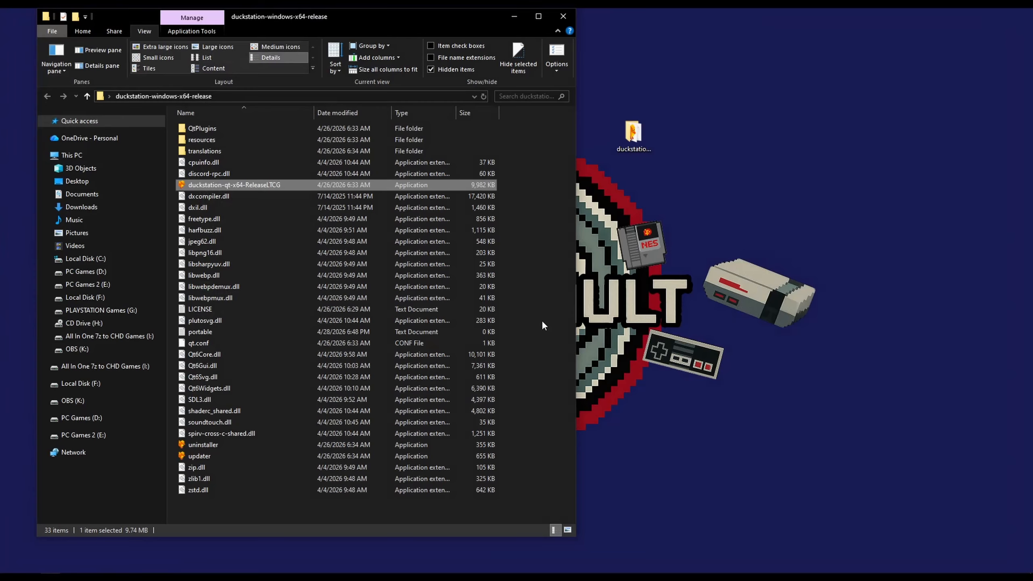
Step: Run duckstation-qt-x64-ReleaseLTCG with the option to always ask before opening this file disabled
double_click(216, 185)
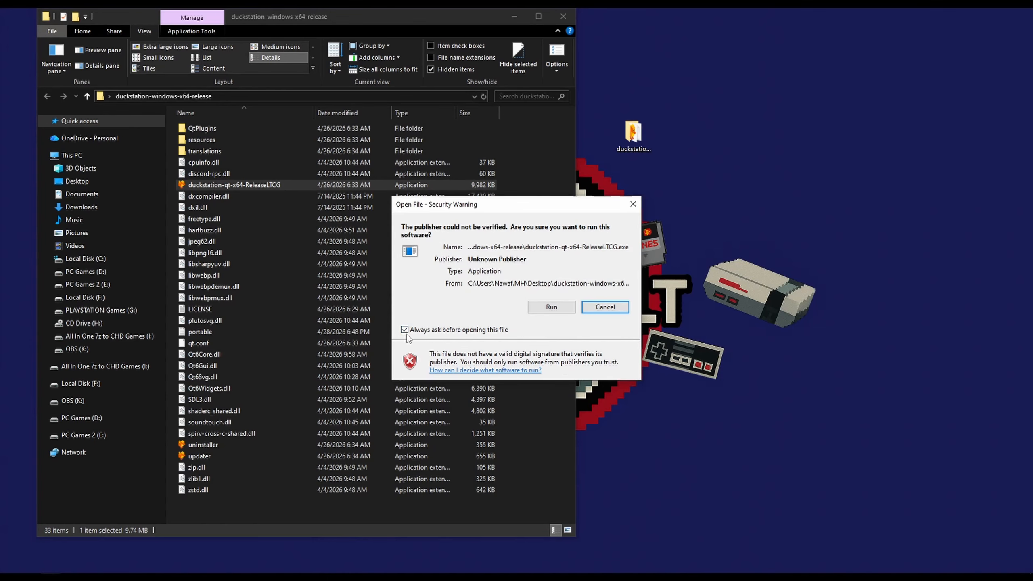
click(408, 331)
click(552, 307)
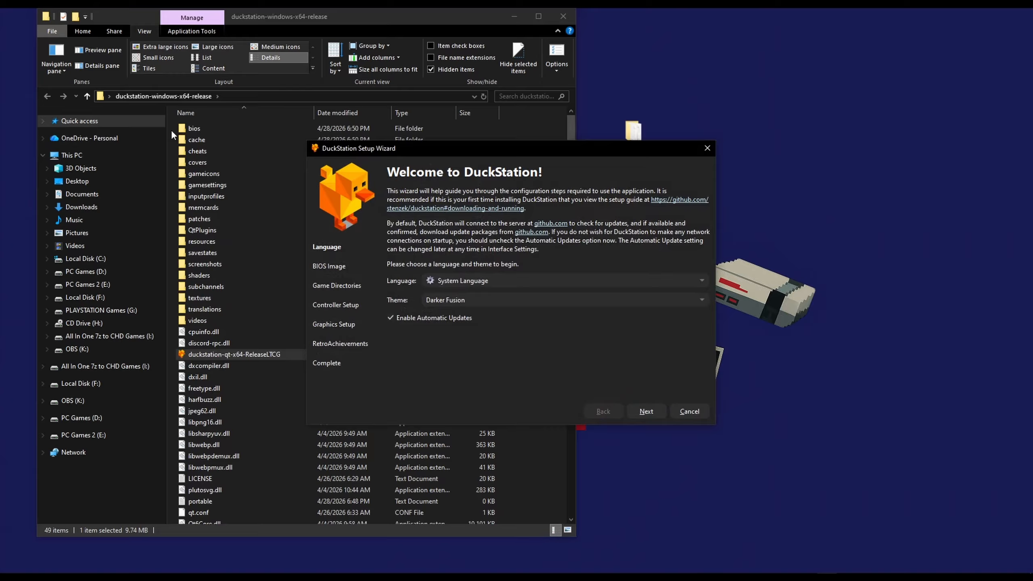
Step: Check the file type of the PSX - SCPH1001 BIOS file on the desktop in its properties
drag(171, 129, 240, 100)
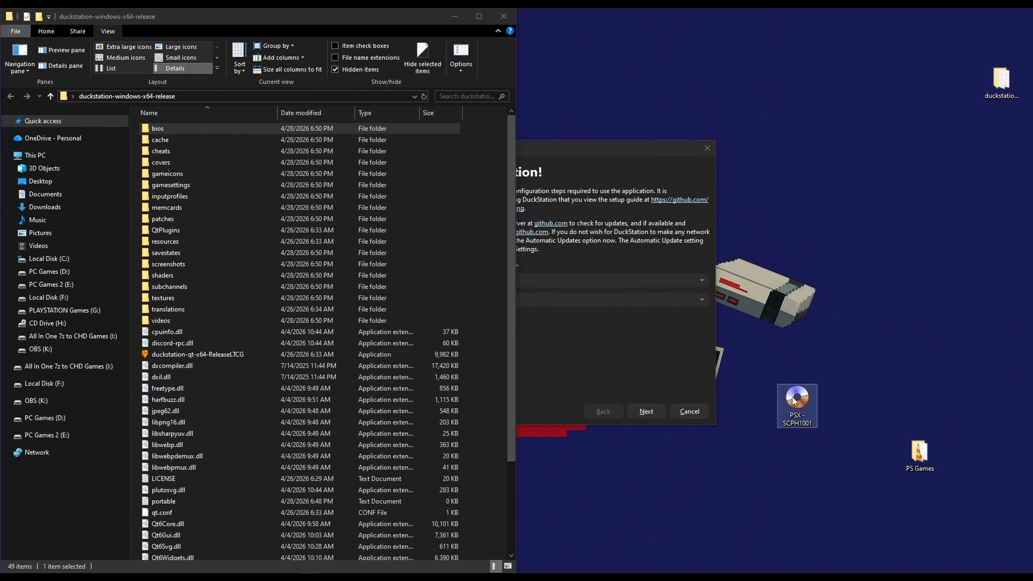
mouse_move(795, 407)
mouse_down()
mouse_move(793, 395)
mouse_move(796, 410)
mouse_up()
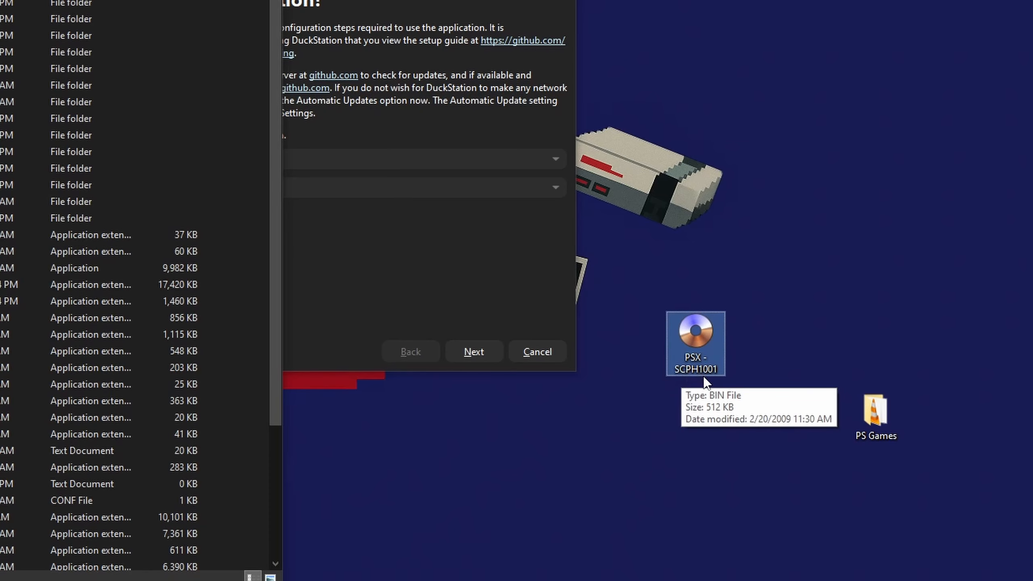
right_click(693, 353)
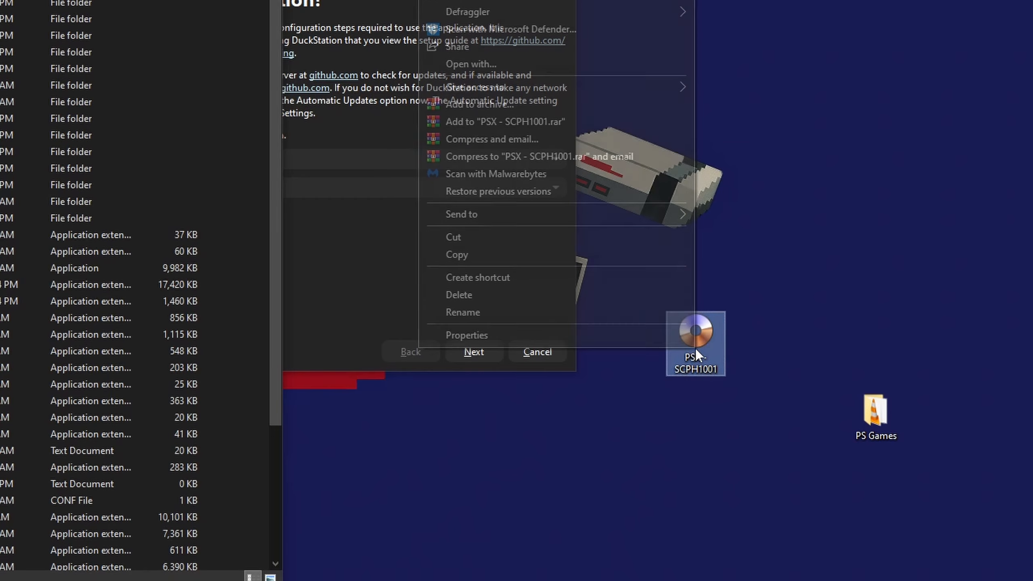
click(660, 337)
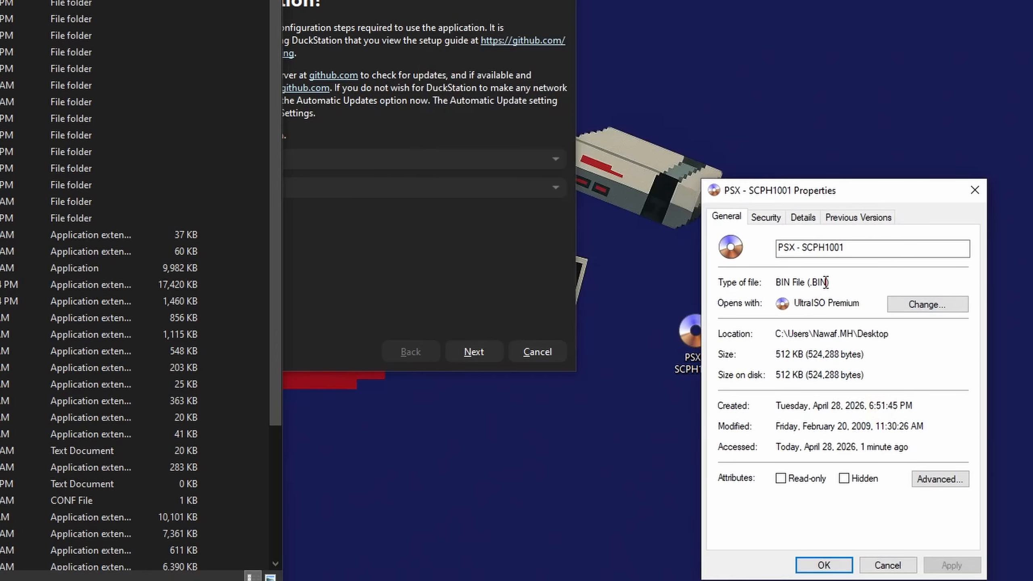
drag(826, 282, 814, 283)
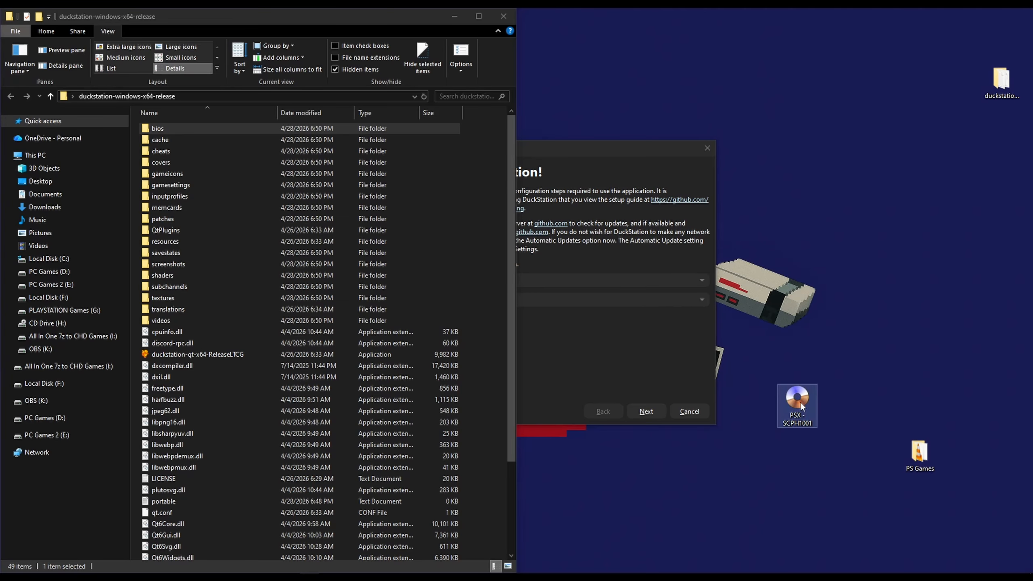
Step: Move the PSX - SCPH1001 BIOS file from the desktop into the bios folder, verify it there and return to the setup wizard
drag(802, 404, 708, 464)
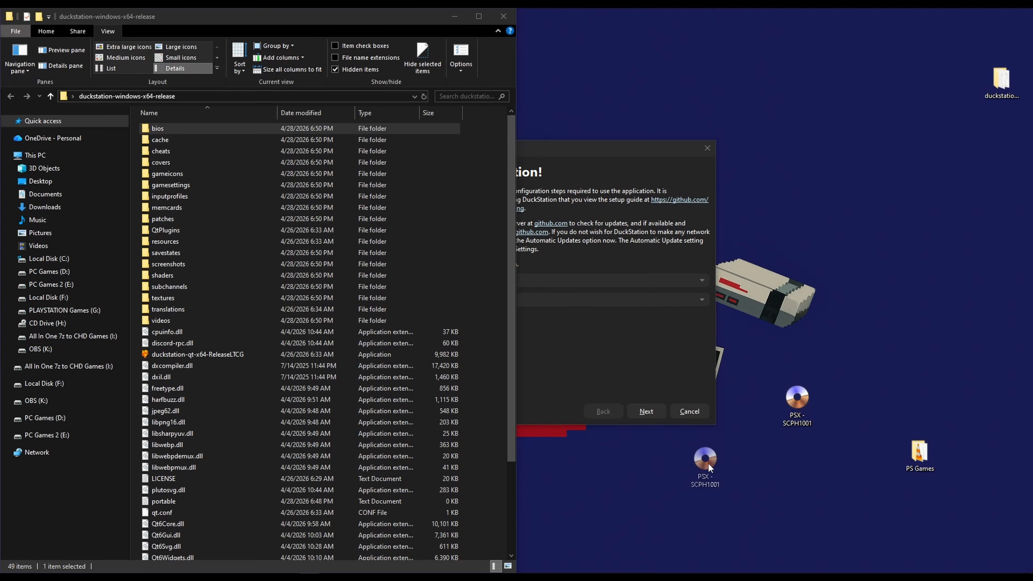
drag(643, 471, 187, 117)
drag(187, 117, 187, 117)
double_click(175, 117)
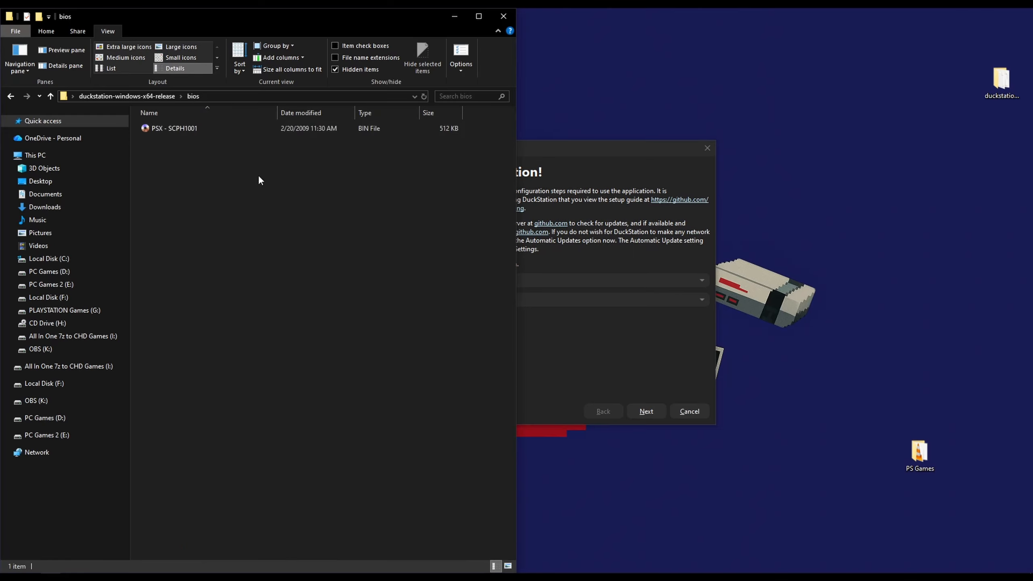
key(alt+Left)
click(587, 247)
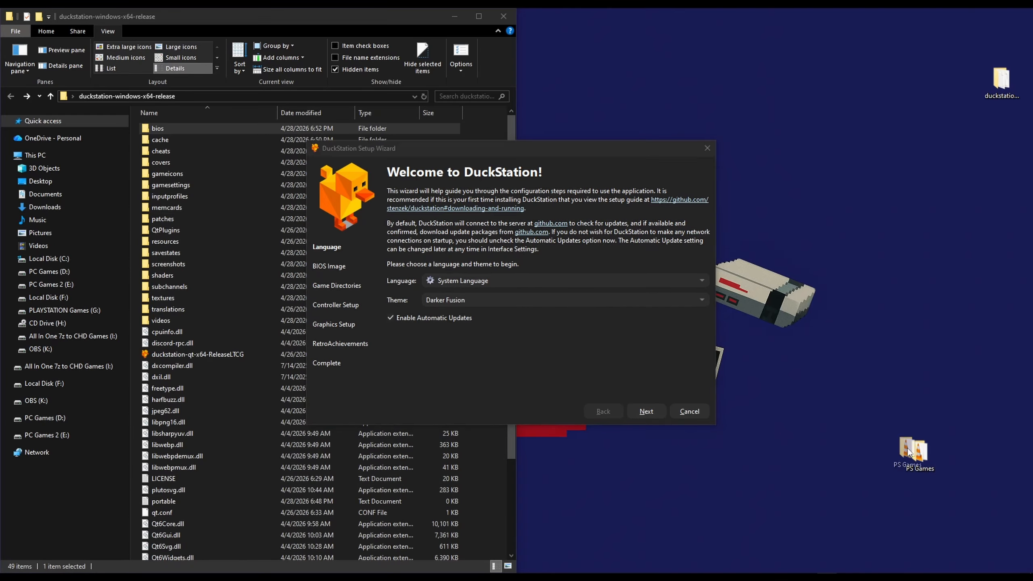
Step: Open the PS Games folder on the desktop to look at its contents and close it
drag(862, 439, 875, 446)
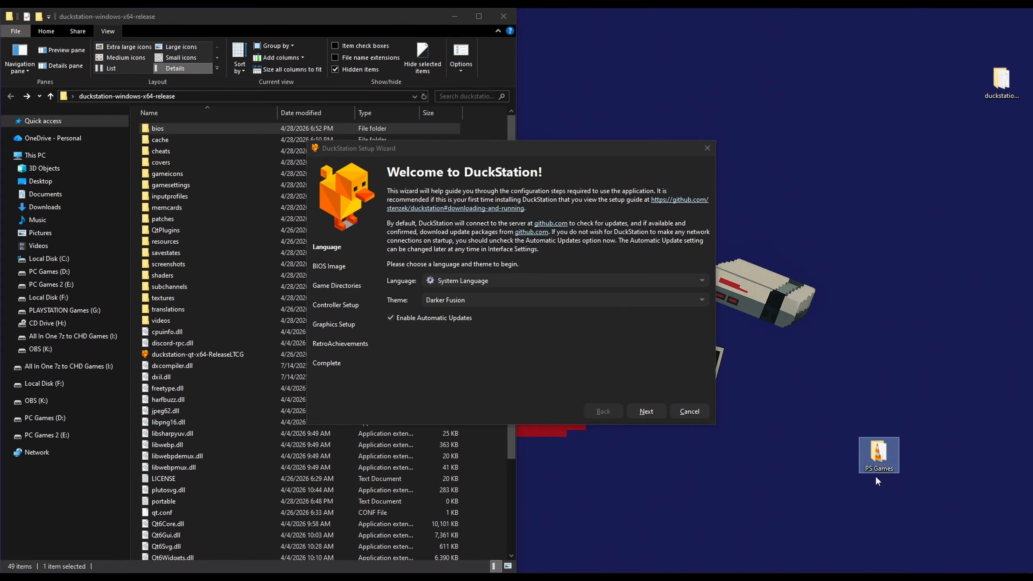
double_click(878, 452)
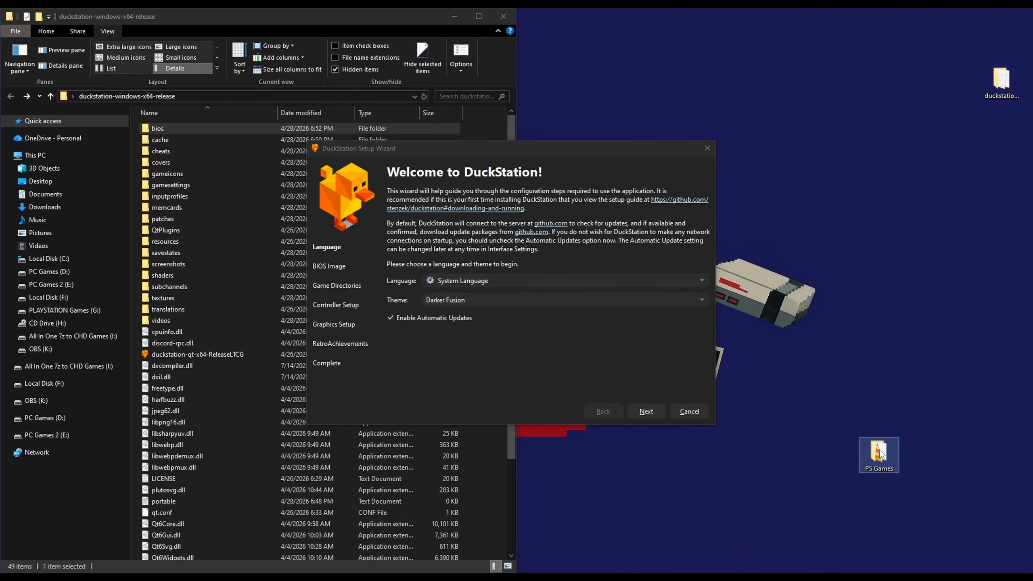
click(605, 17)
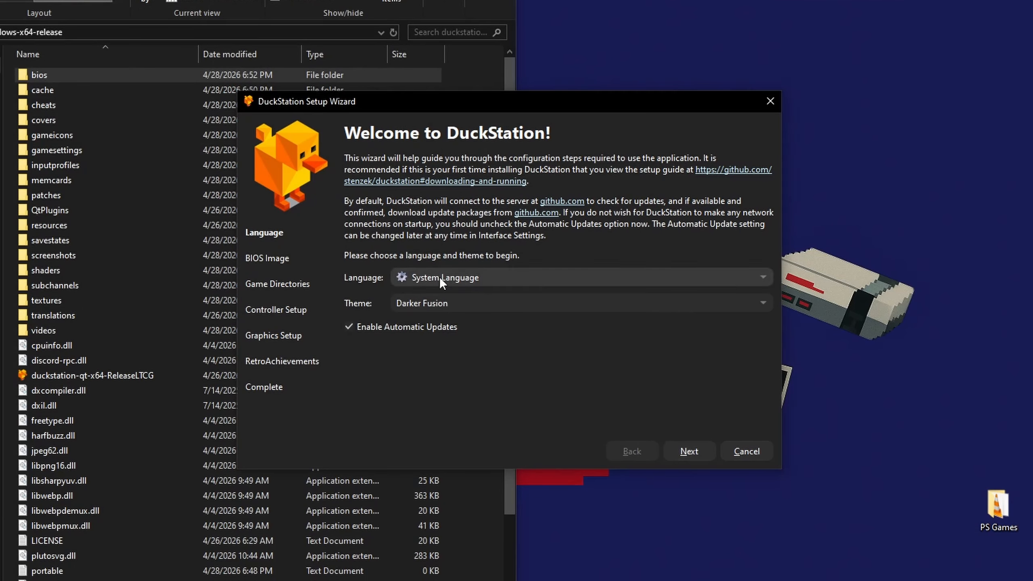
Step: Keep System Language, set the wizard's theme to Dark Ocean and continue to the BIOS Image page
click(426, 277)
click(425, 279)
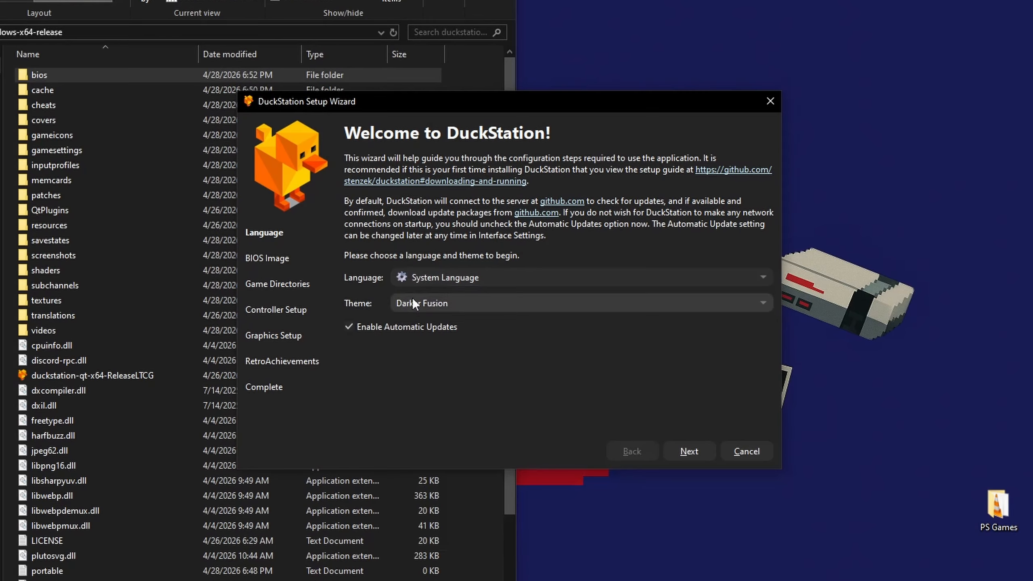
click(412, 303)
click(434, 359)
click(436, 304)
click(442, 375)
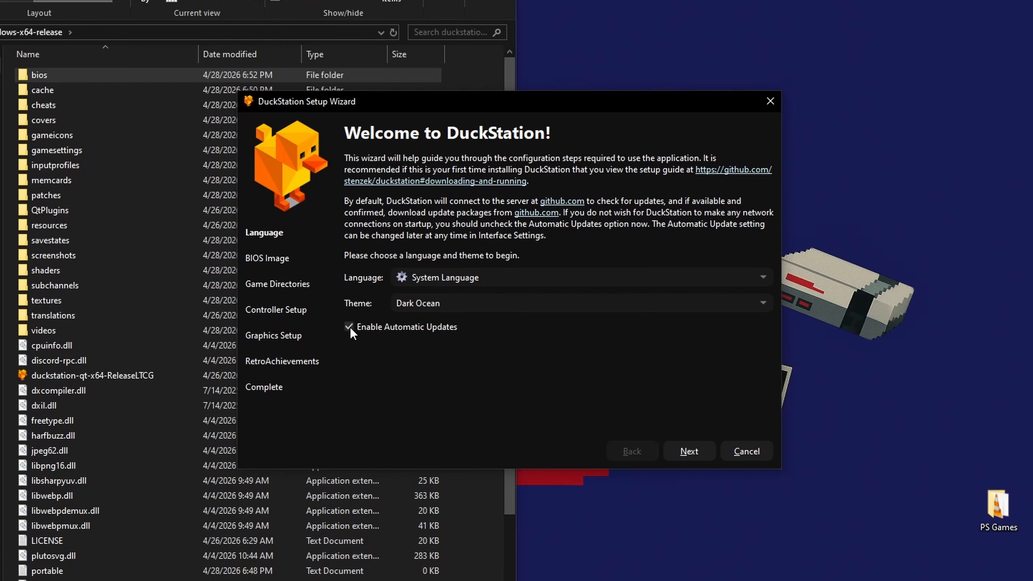
click(688, 452)
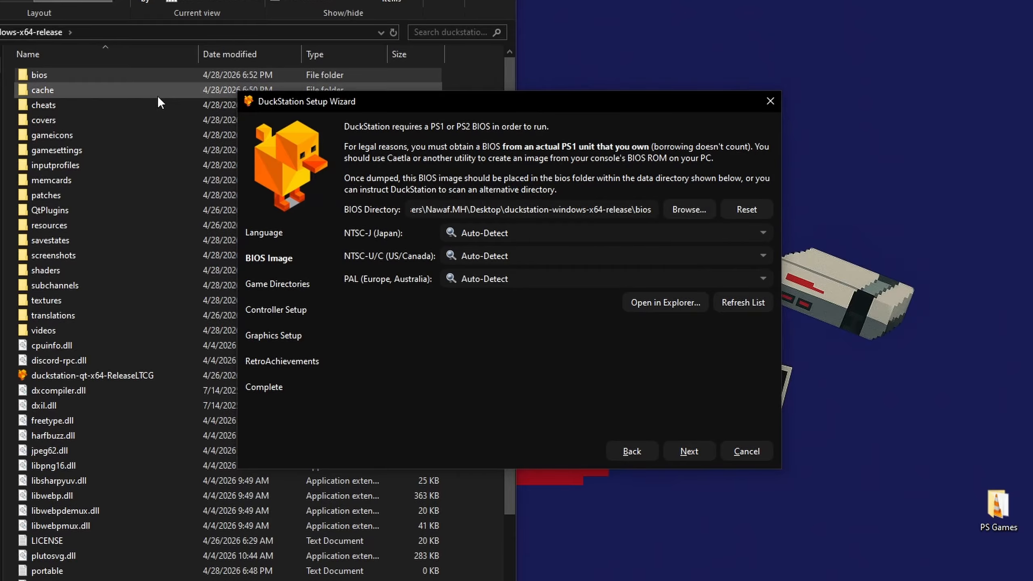
Step: Look inside the bios folder for the BIOS file and return to the setup wizard
double_click(83, 76)
key(alt+Up)
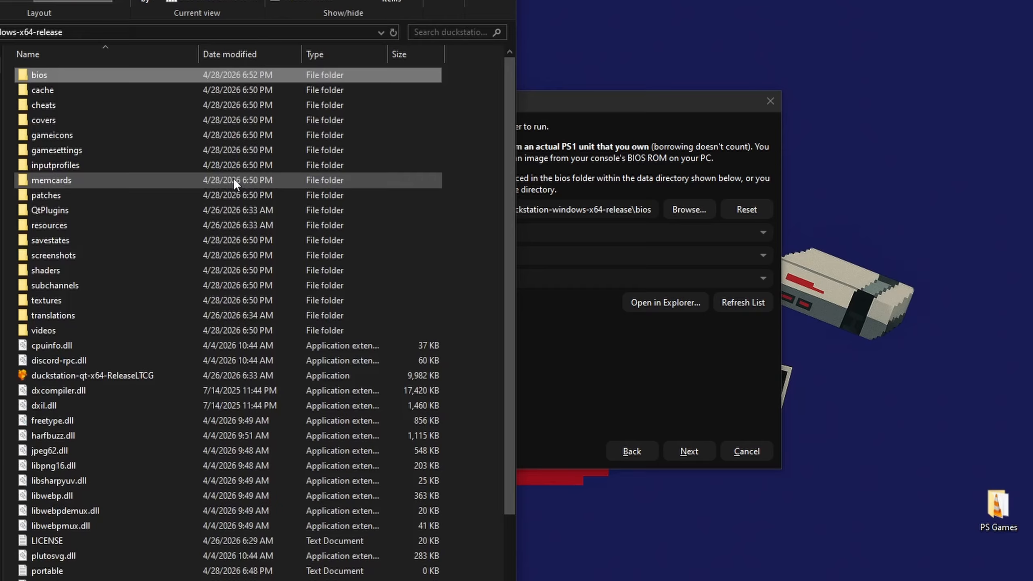
click(630, 359)
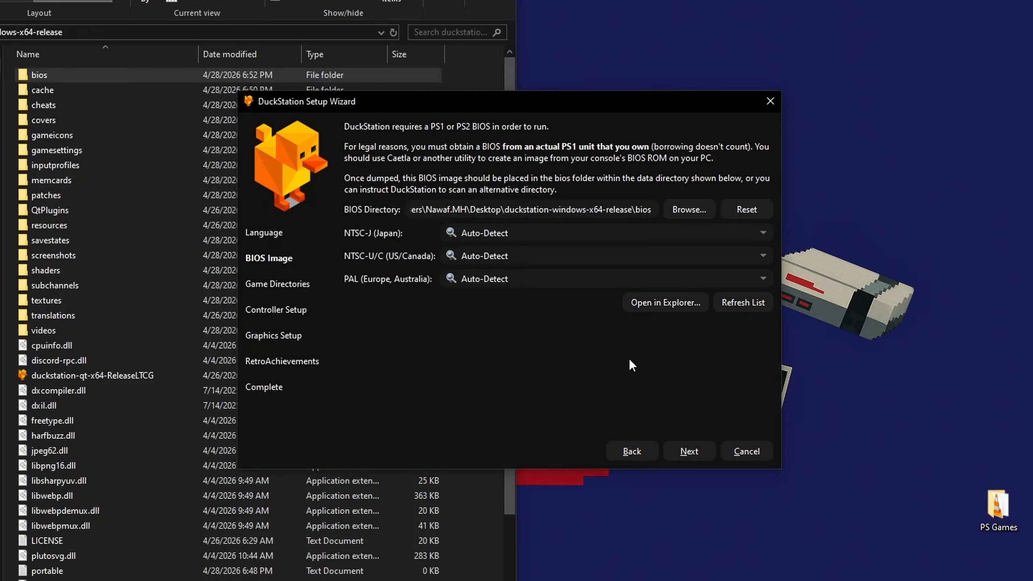
Step: Refresh the BIOS list, keep NTSC-J on Auto-Detect and continue to the Game Directories page
click(741, 303)
click(498, 234)
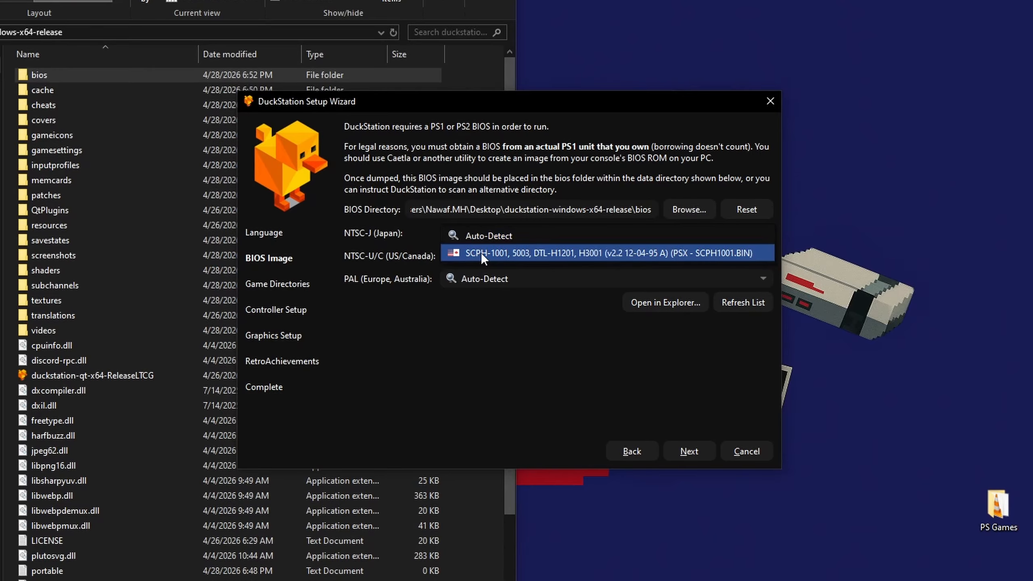
click(488, 234)
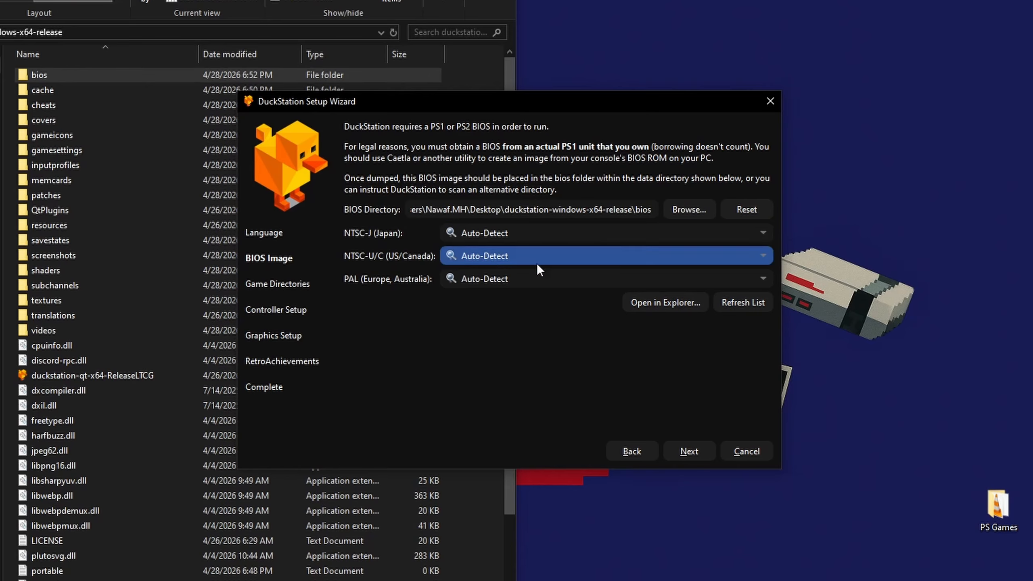
click(686, 450)
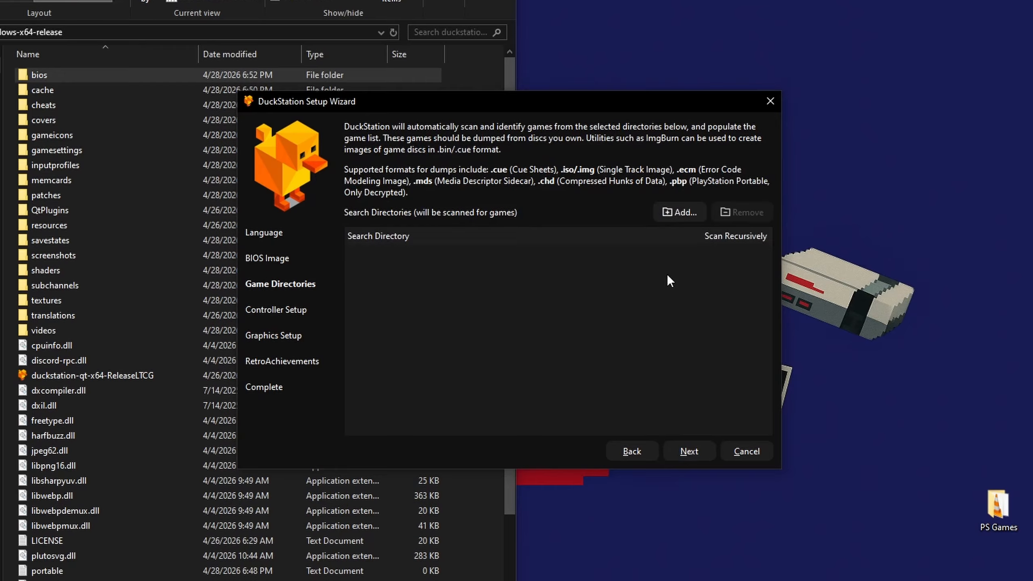
Step: Add the desktop's PS Games folder as a recursively scanned search directory and continue to the Controller Setup page
drag(998, 506, 936, 423)
click(671, 300)
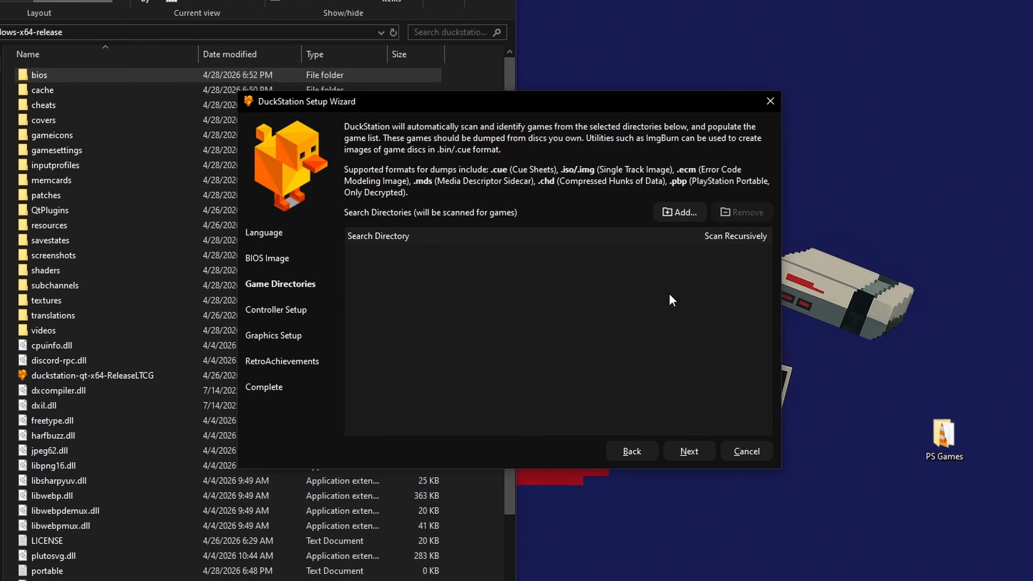
click(680, 211)
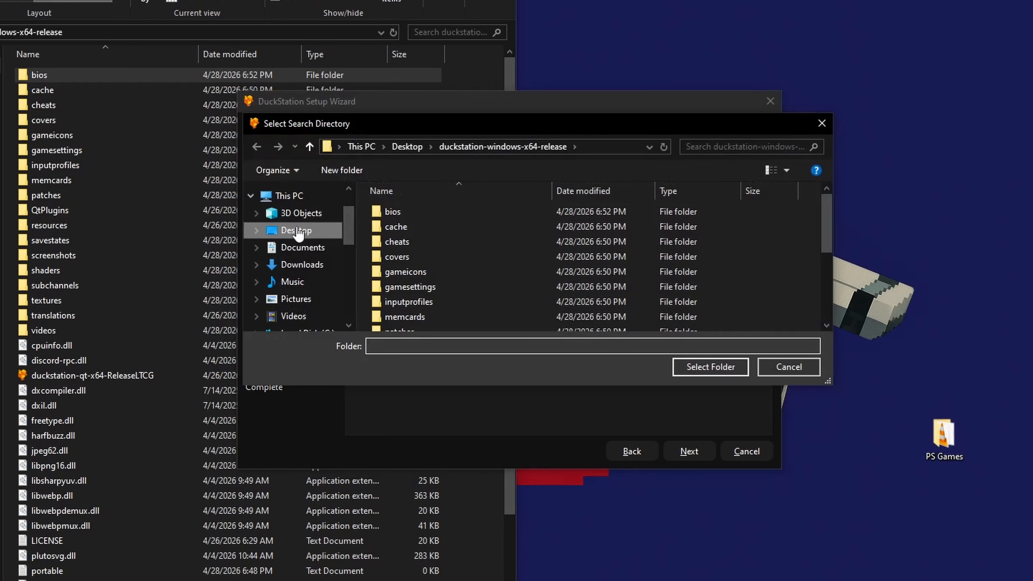
click(298, 233)
click(444, 305)
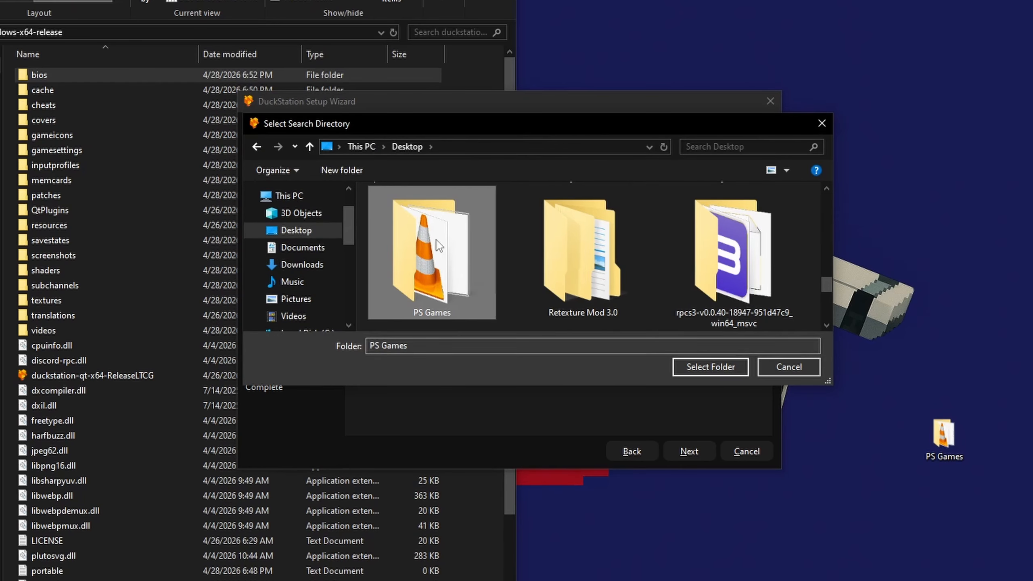
click(714, 368)
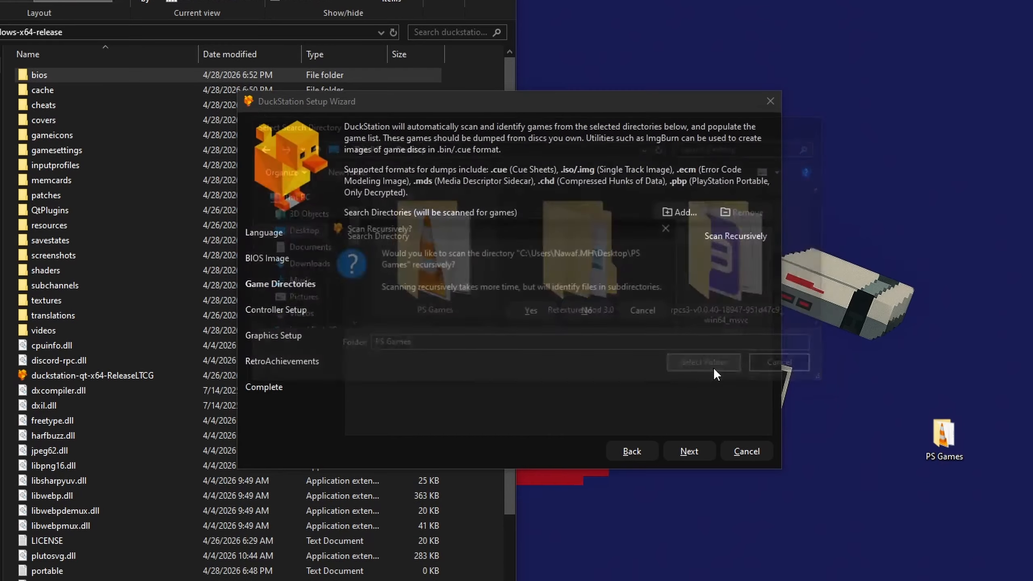
click(532, 312)
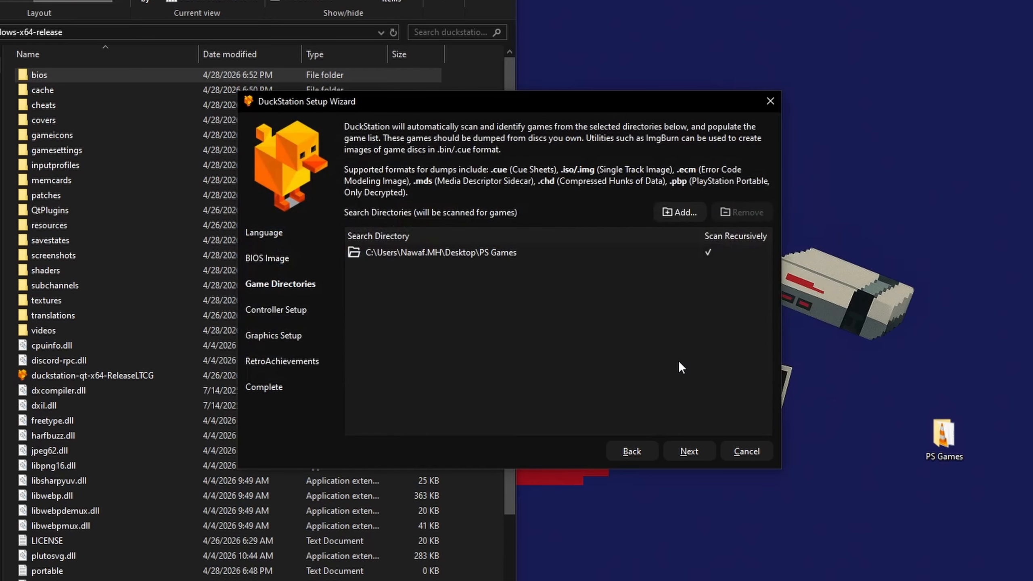
click(687, 448)
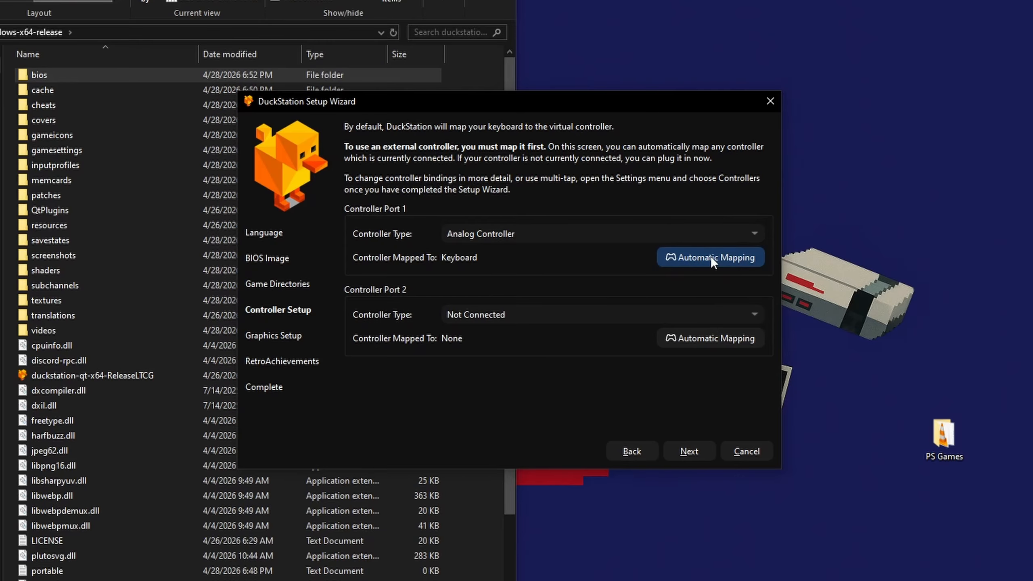
Step: Automatically map Controller Port 1 to SDL-0 (PS4 Controller) and continue to the Graphics Setup page
click(712, 259)
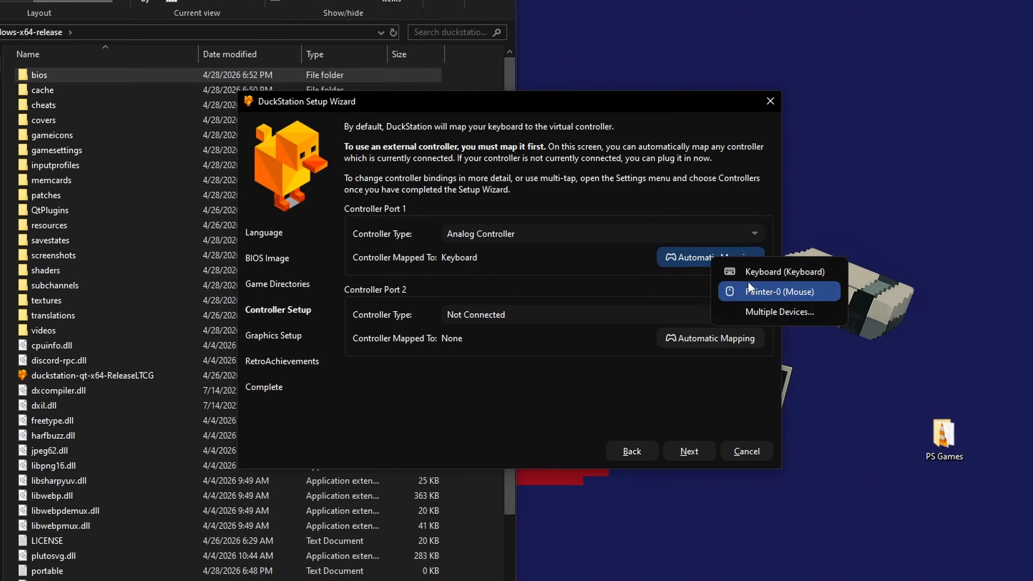
click(688, 278)
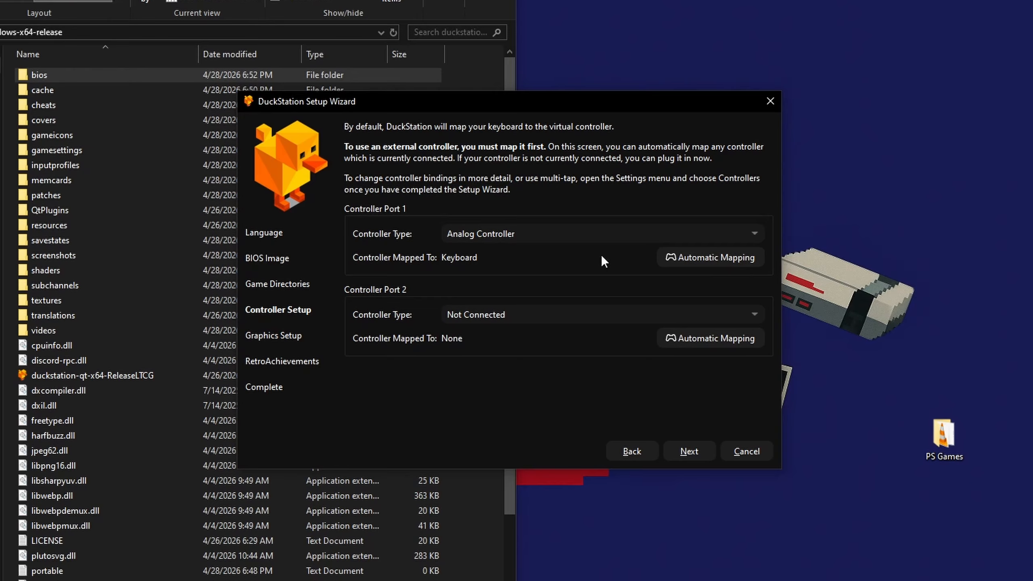
click(708, 258)
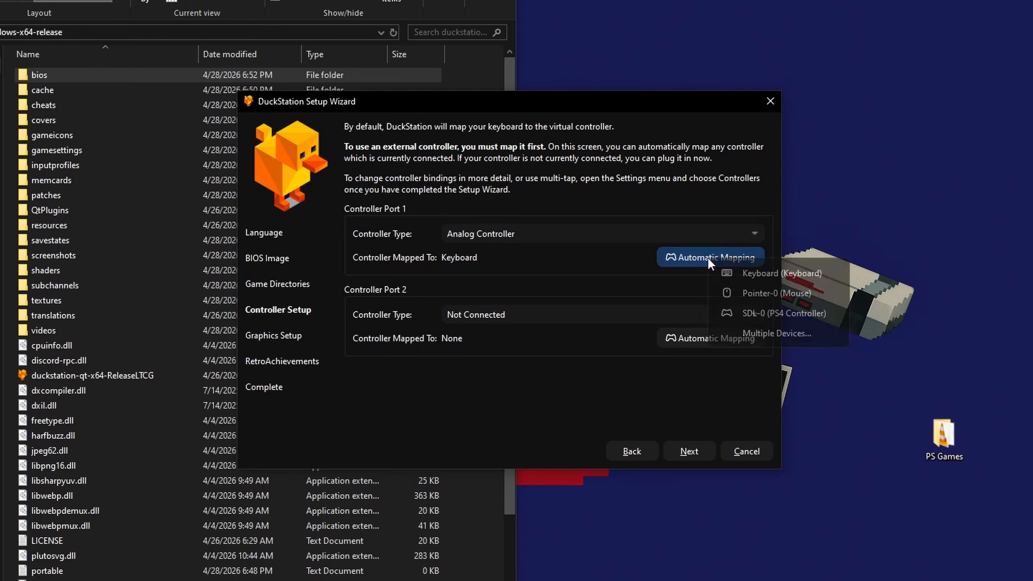
click(750, 317)
click(687, 449)
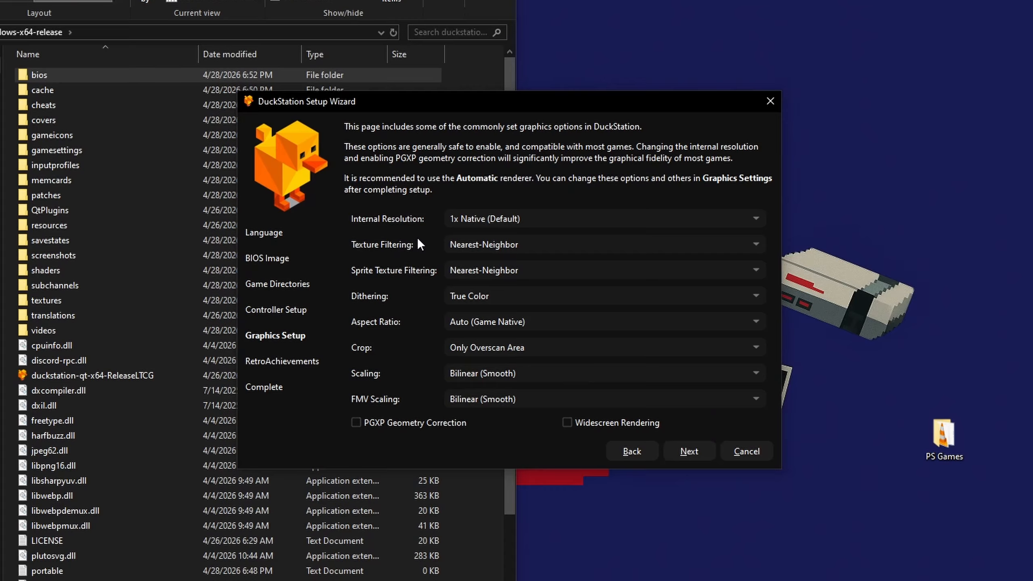
Step: Set Internal Resolution to 5x Native (for 1080p) and both Texture Filtering and Sprite Texture Filtering to xBR (Very Slow, No Edge Blending)
click(461, 219)
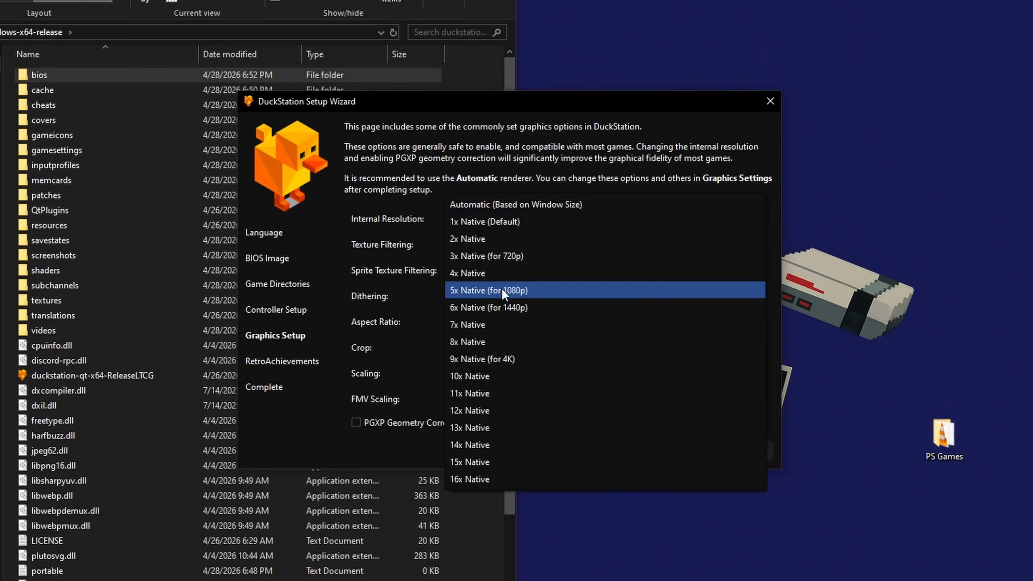
click(502, 290)
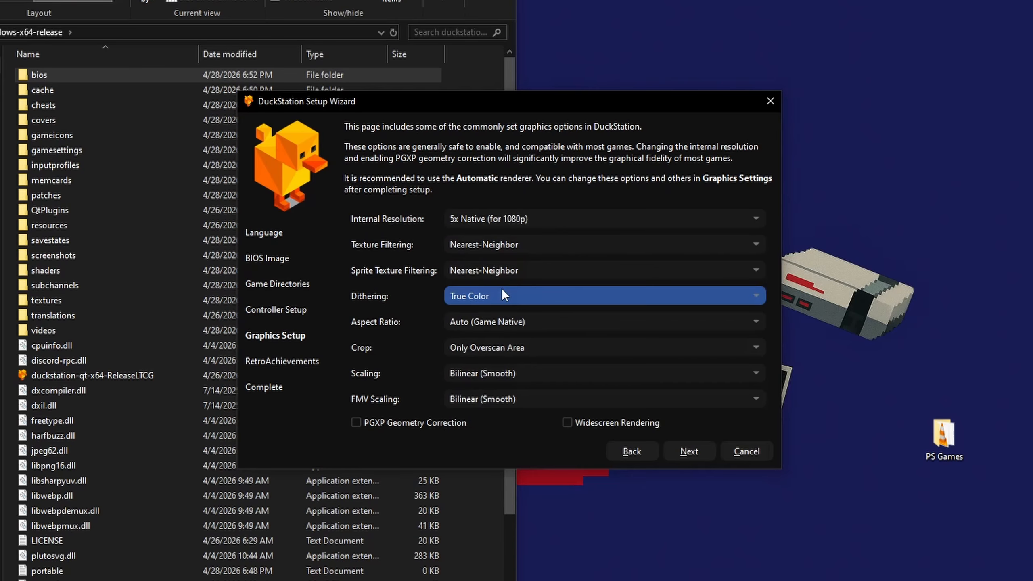
click(466, 244)
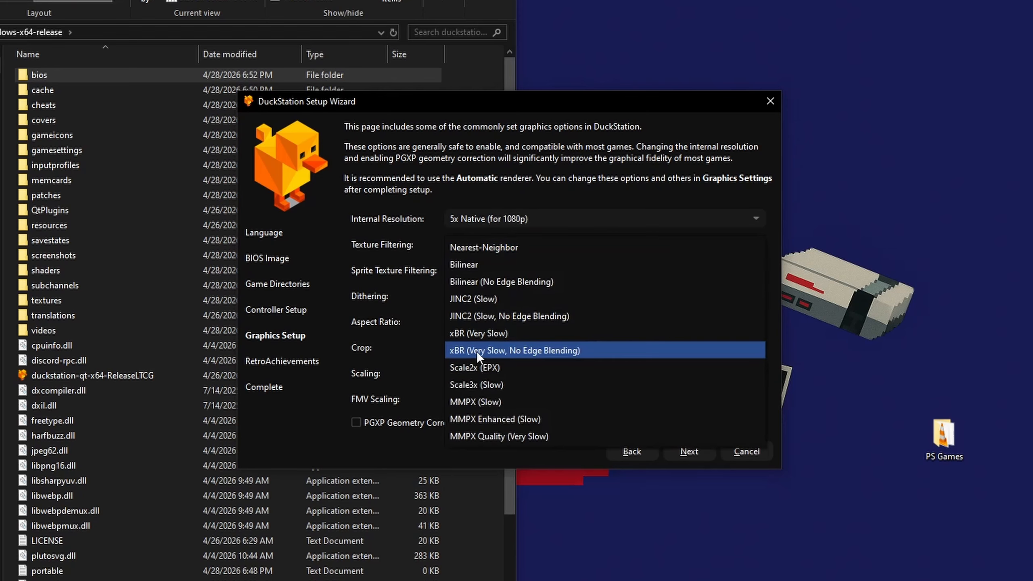
click(509, 350)
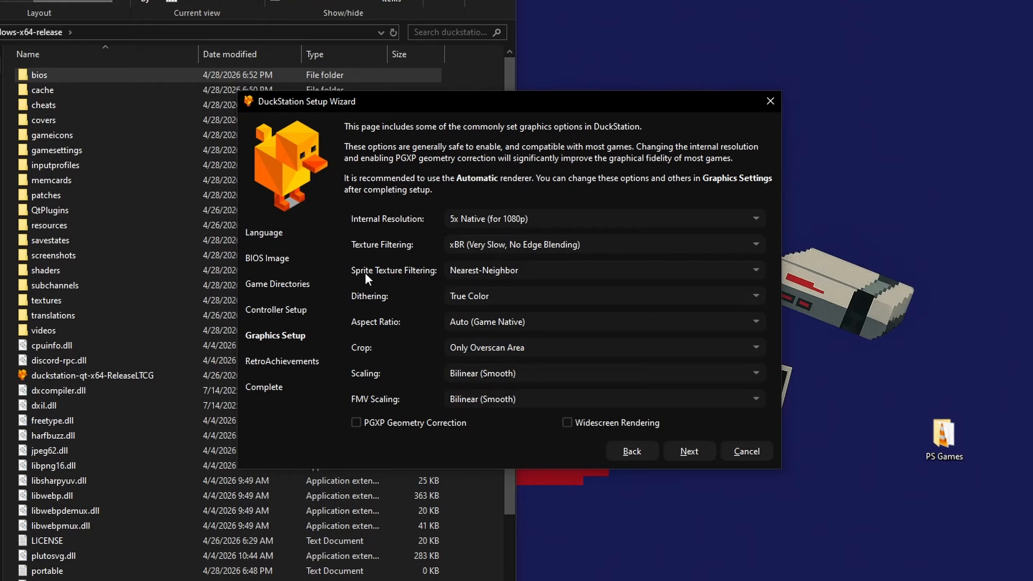
click(467, 271)
click(484, 375)
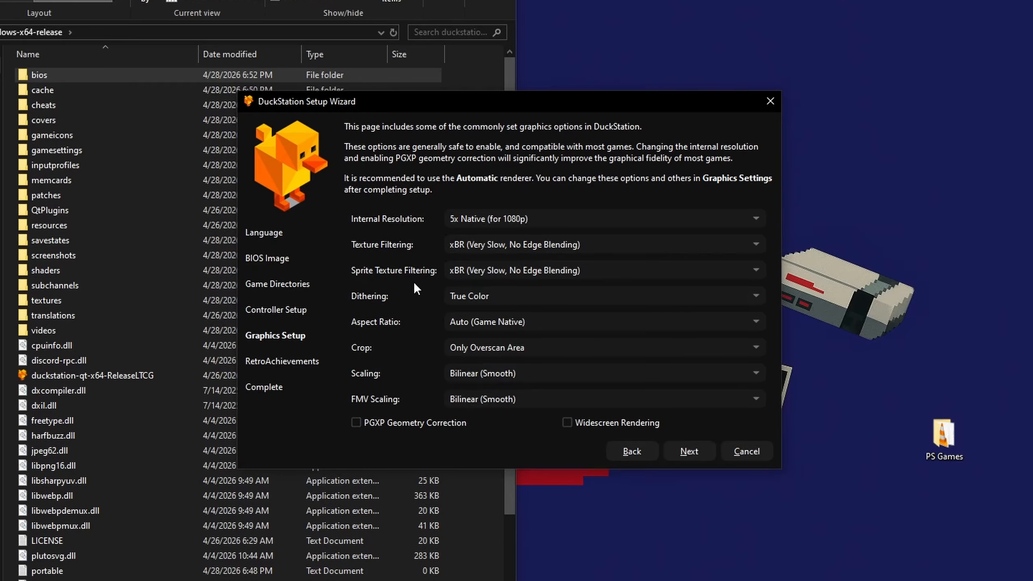